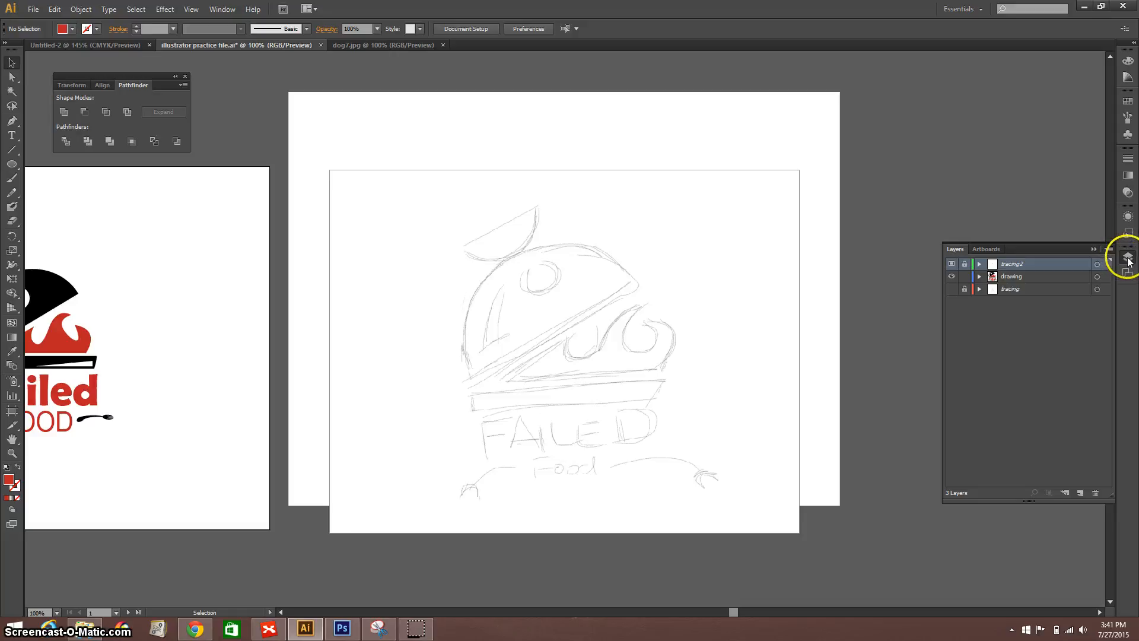
# - Hide and redisplay the document's layer list, and look through the list of available windows
pyautogui.click(1128, 260)
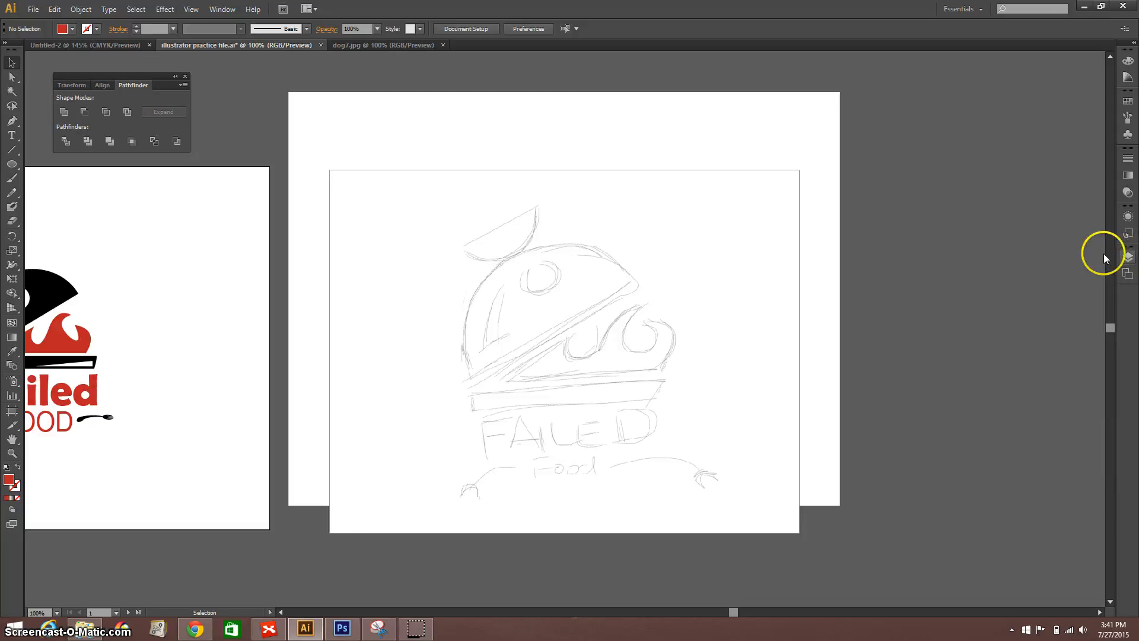
pyautogui.click(1128, 257)
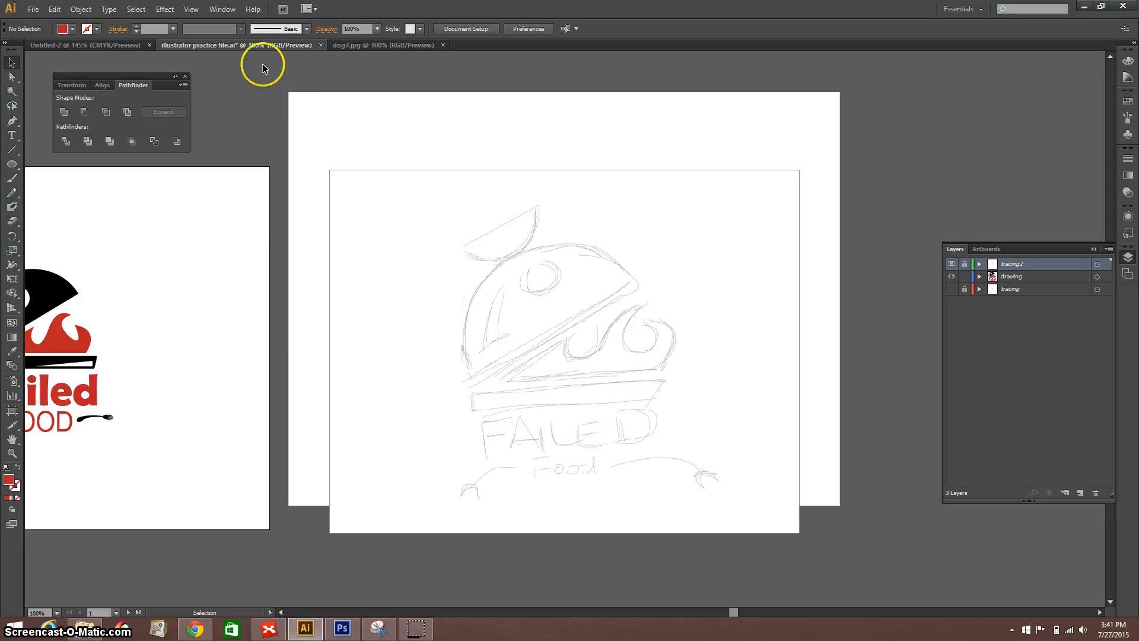
pyautogui.click(217, 9)
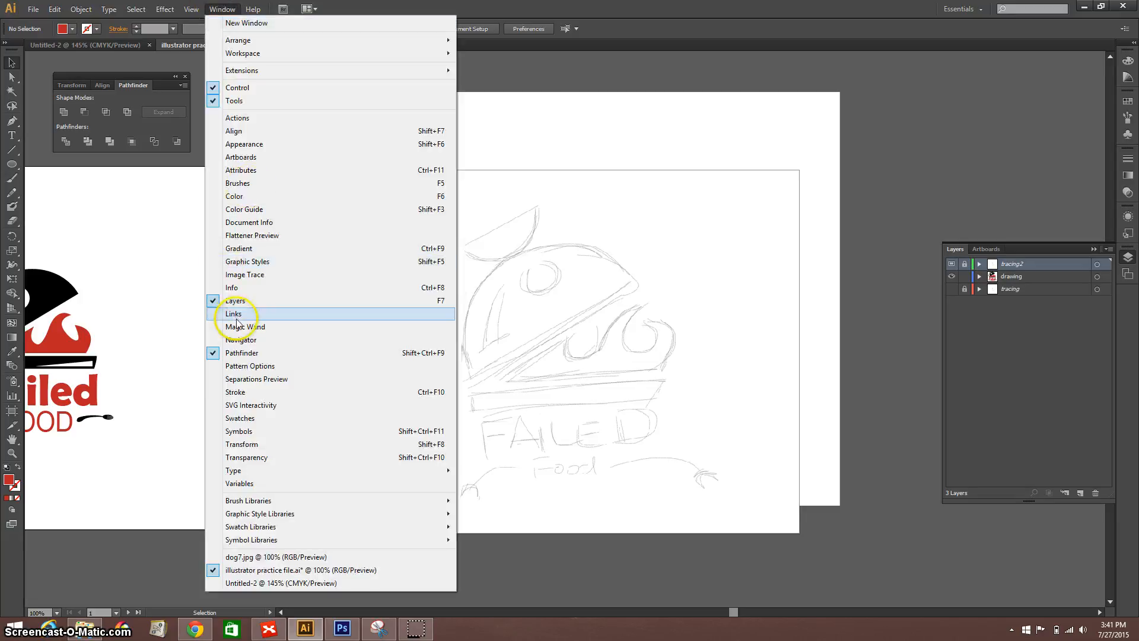
pyautogui.click(220, 9)
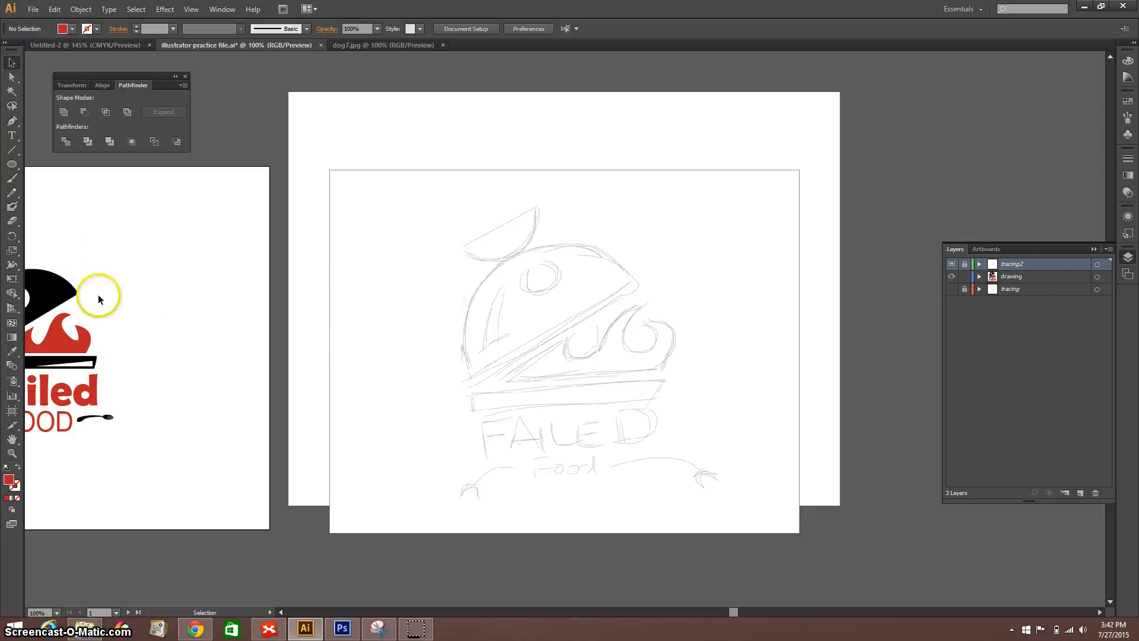
# - Hide and show the tracing2 layer, and expand it to examine its contents before collapsing it
pyautogui.click(952, 265)
pyautogui.click(951, 265)
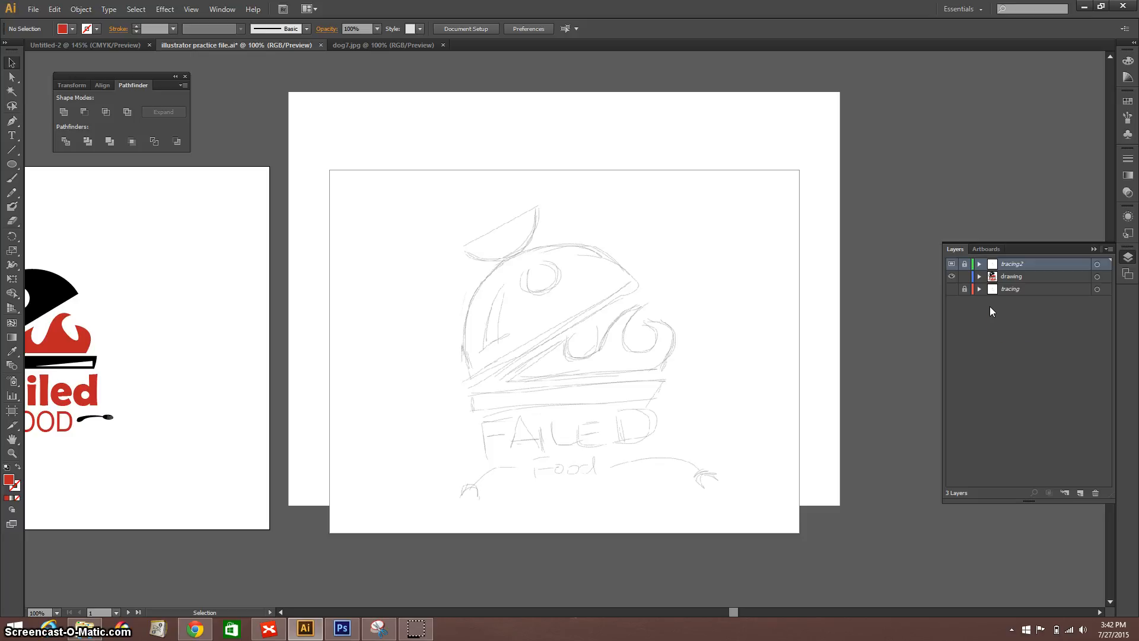
pyautogui.click(979, 265)
pyautogui.click(979, 265)
pyautogui.click(979, 265)
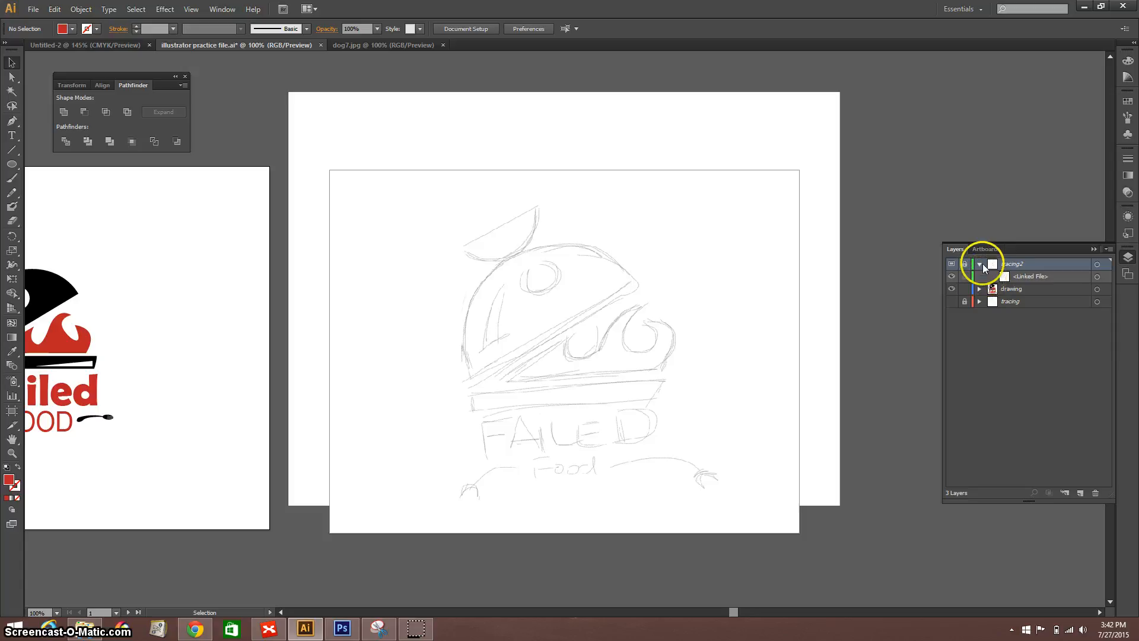
pyautogui.click(979, 265)
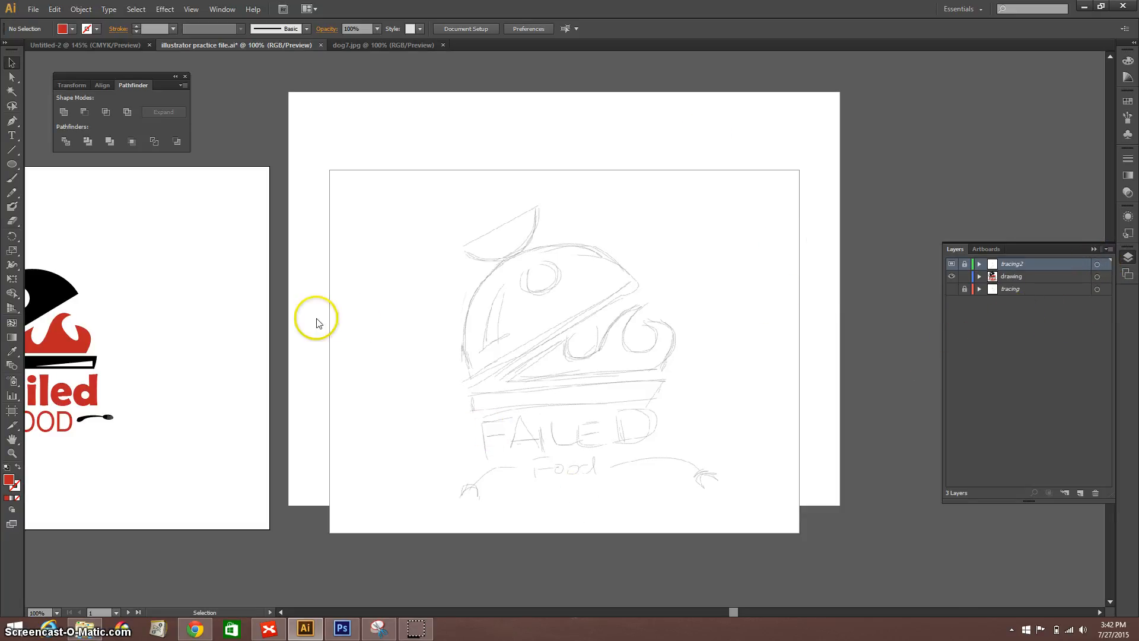
# - Select the Failed Food logo group and expand the drawing layer down to the group's individual objects
pyautogui.moveTo(201, 324); pyautogui.dragTo(699, 310)
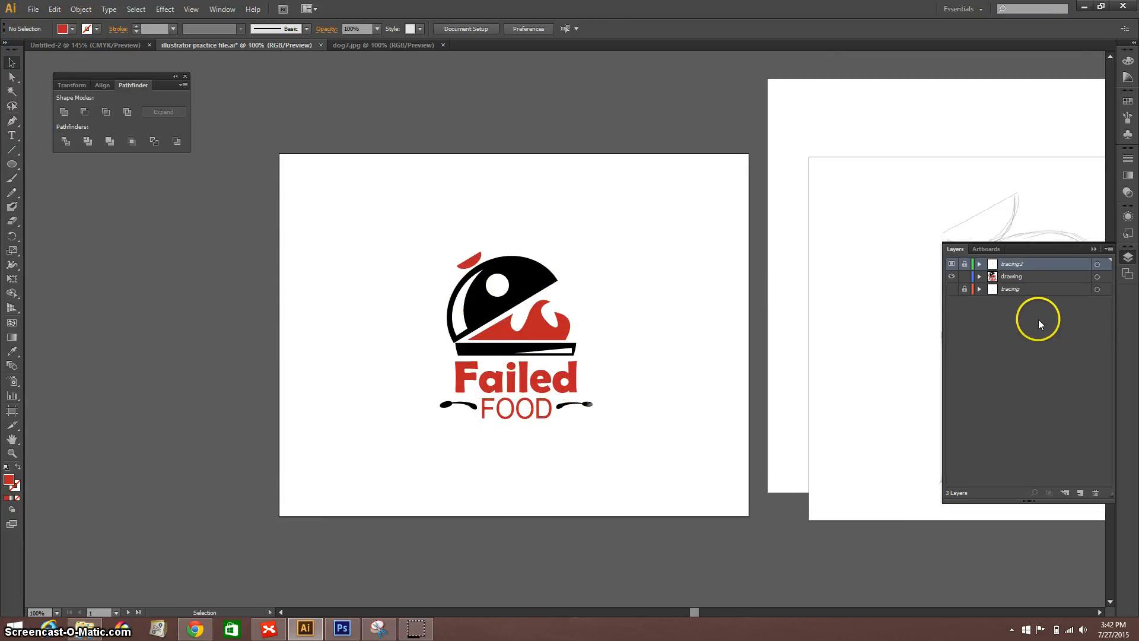
pyautogui.click(979, 276)
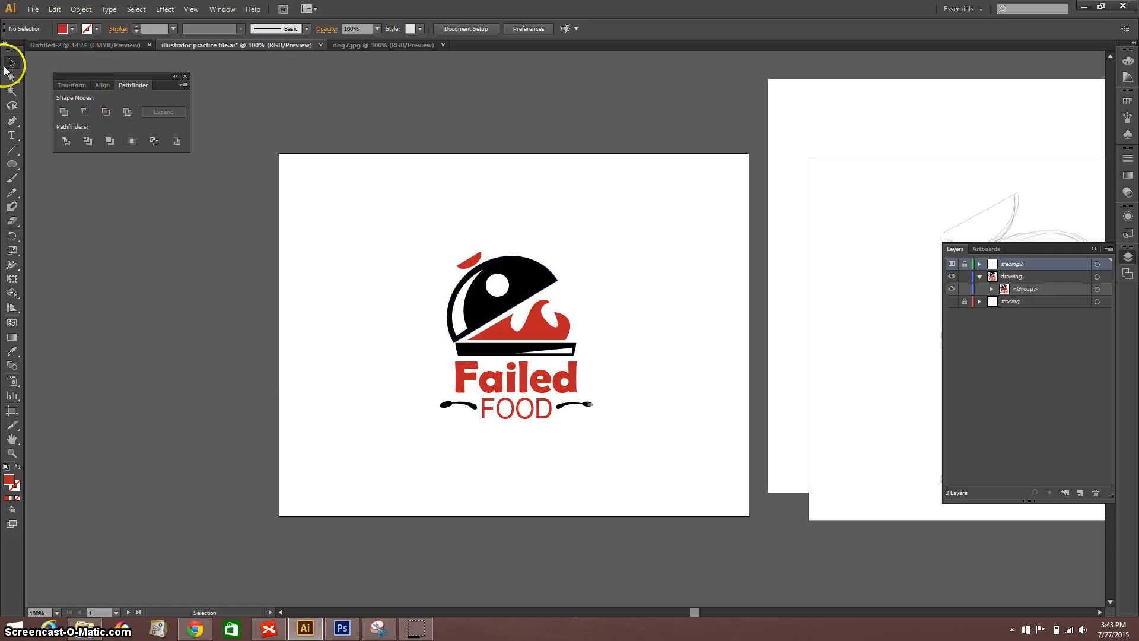
pyautogui.click(493, 325)
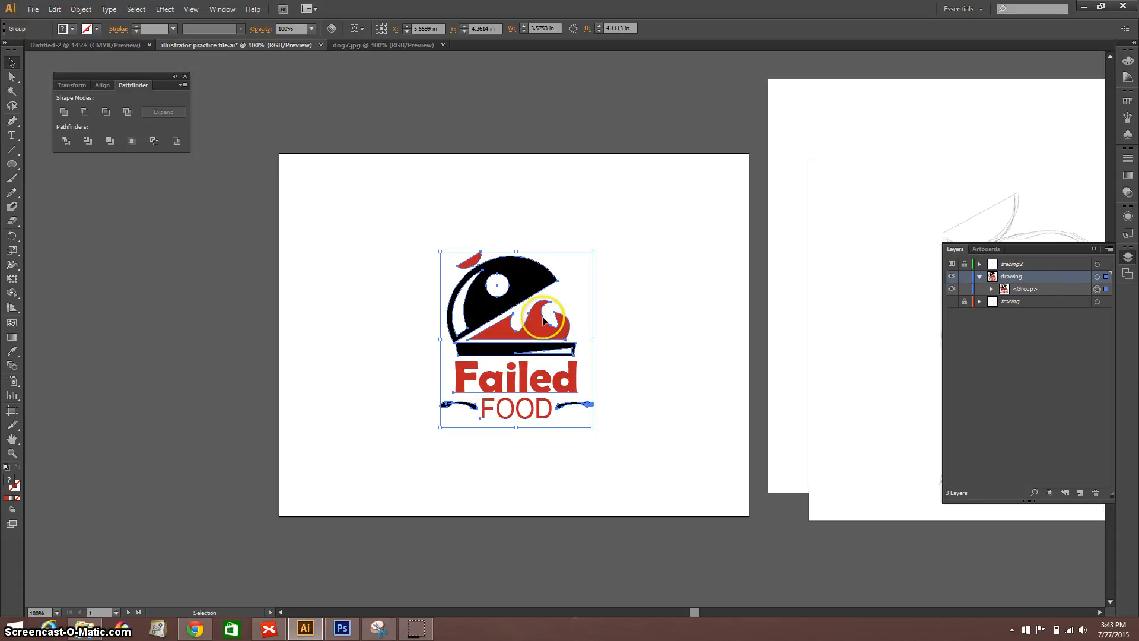
pyautogui.click(659, 345)
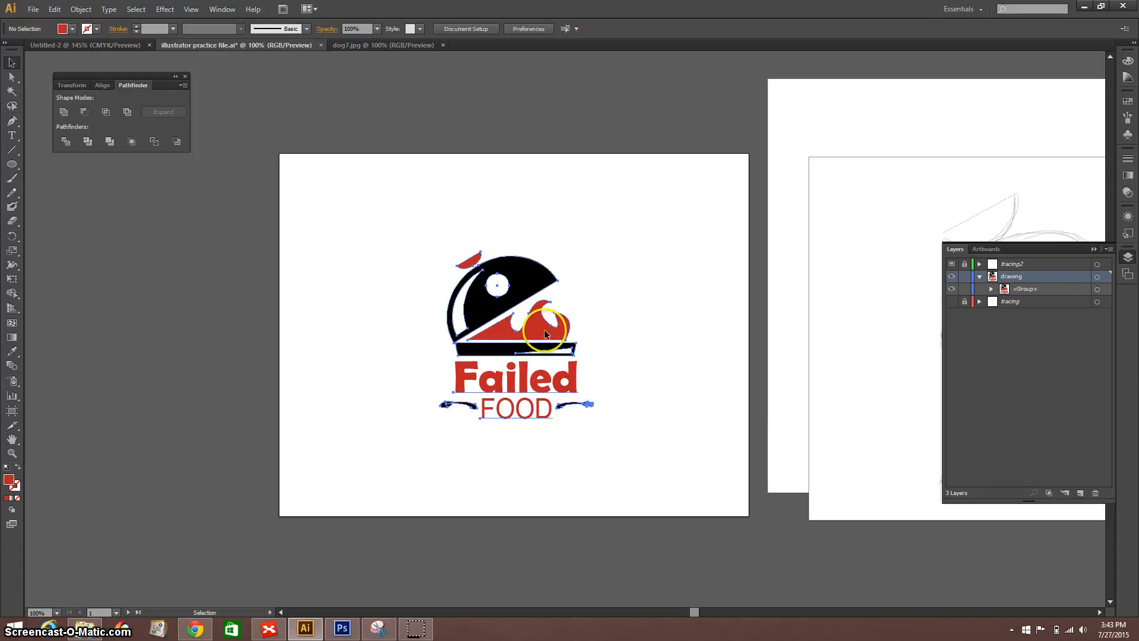
pyautogui.click(543, 329)
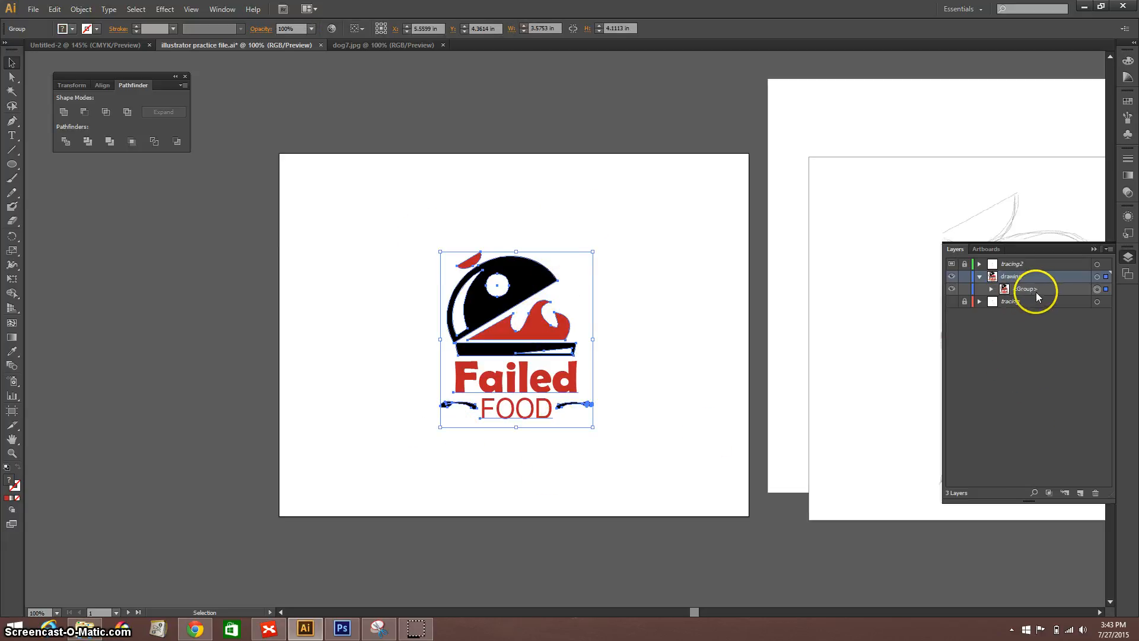
pyautogui.click(991, 290)
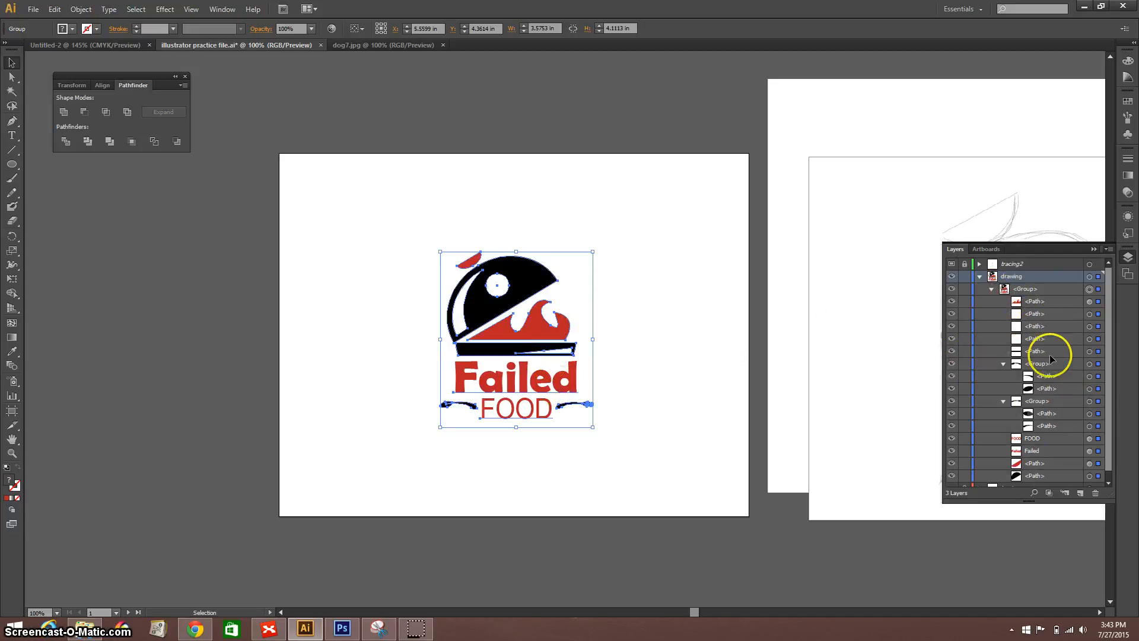
# - Select the red flame path in the logo group and rename it as fire
pyautogui.click(1089, 302)
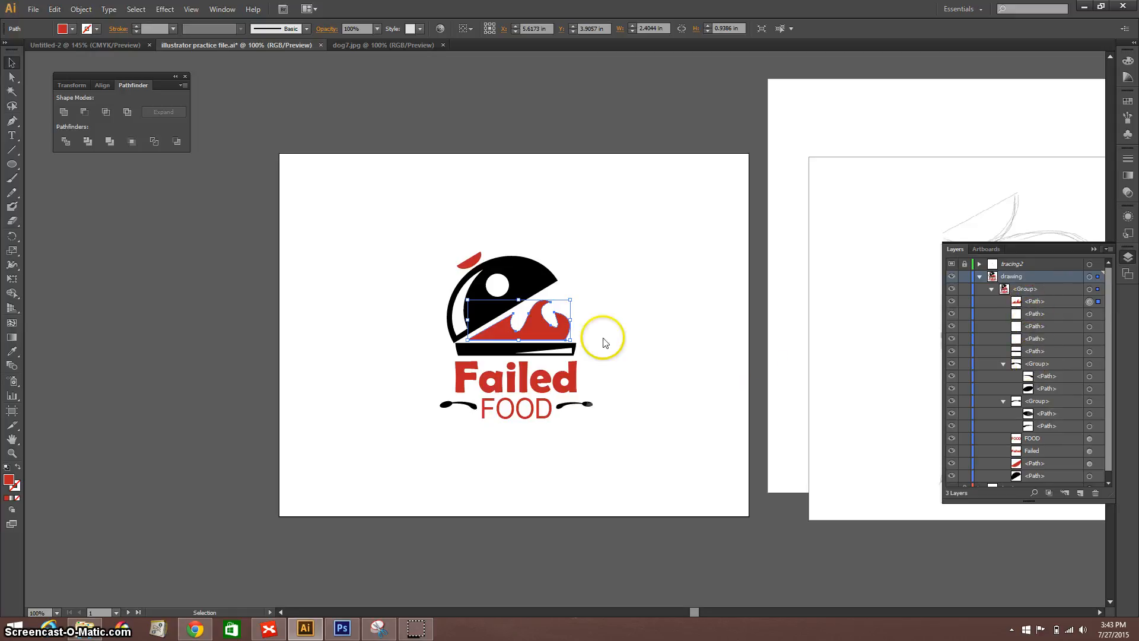
pyautogui.doubleClick(1036, 301)
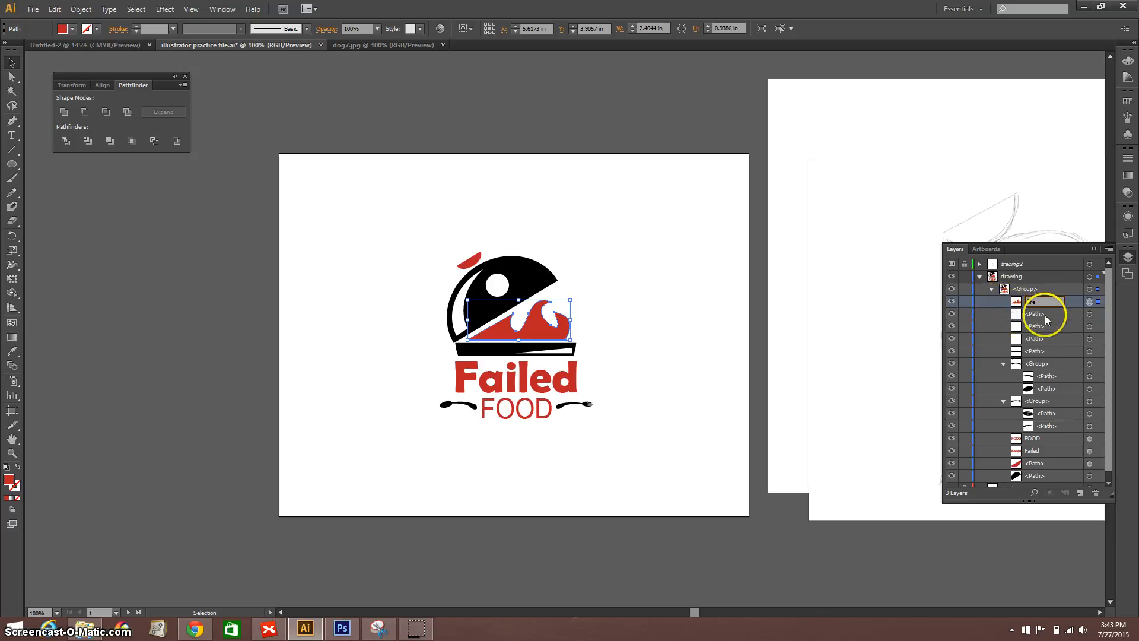
pyautogui.click(1020, 311)
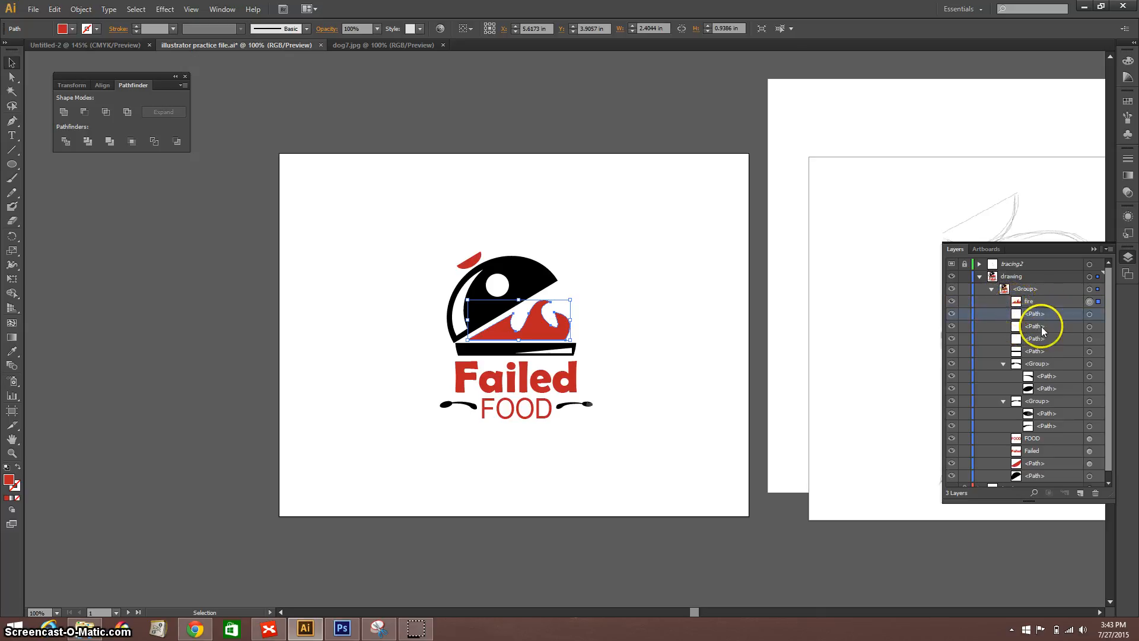
# - Select the curved white highlight on the lid, and rename the black dome path as grill lid
pyautogui.click(1041, 325)
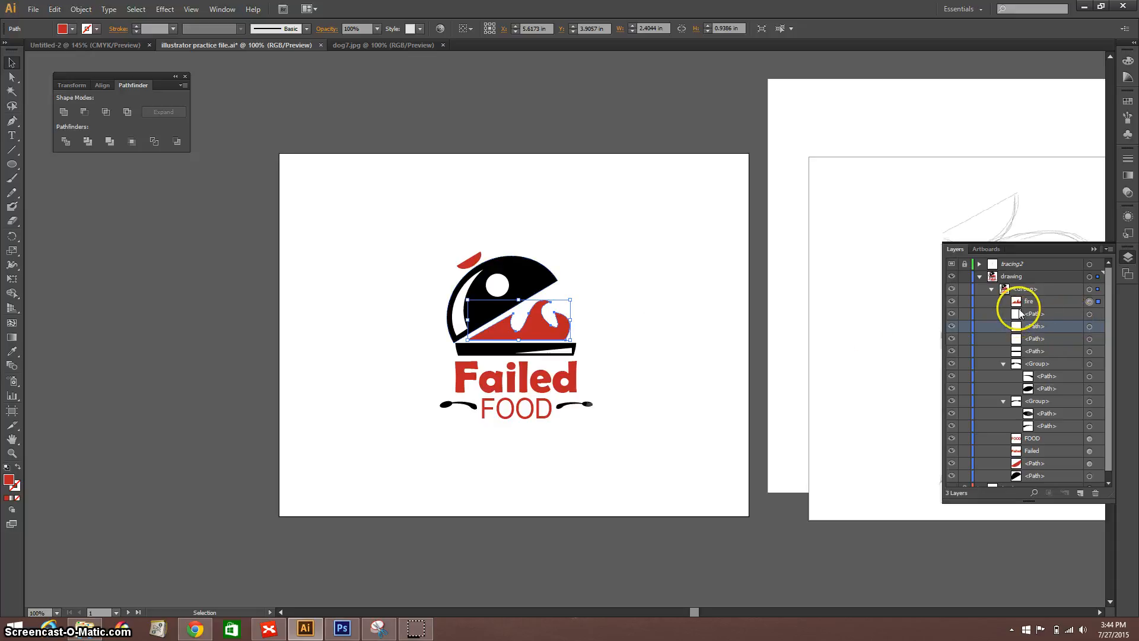
pyautogui.click(1090, 314)
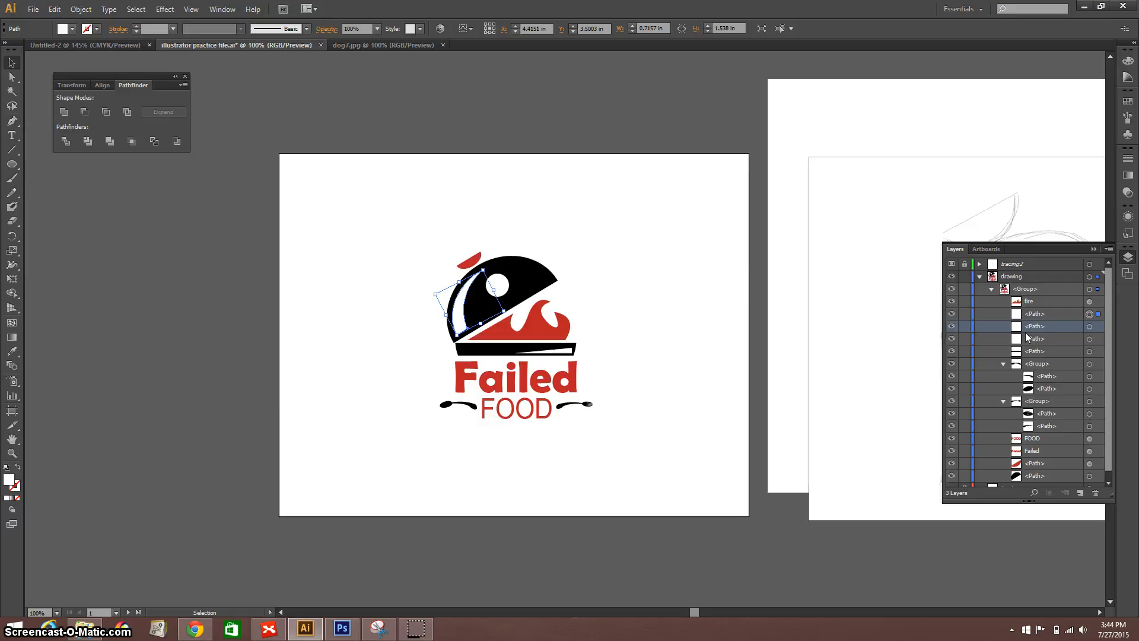
pyautogui.click(962, 338)
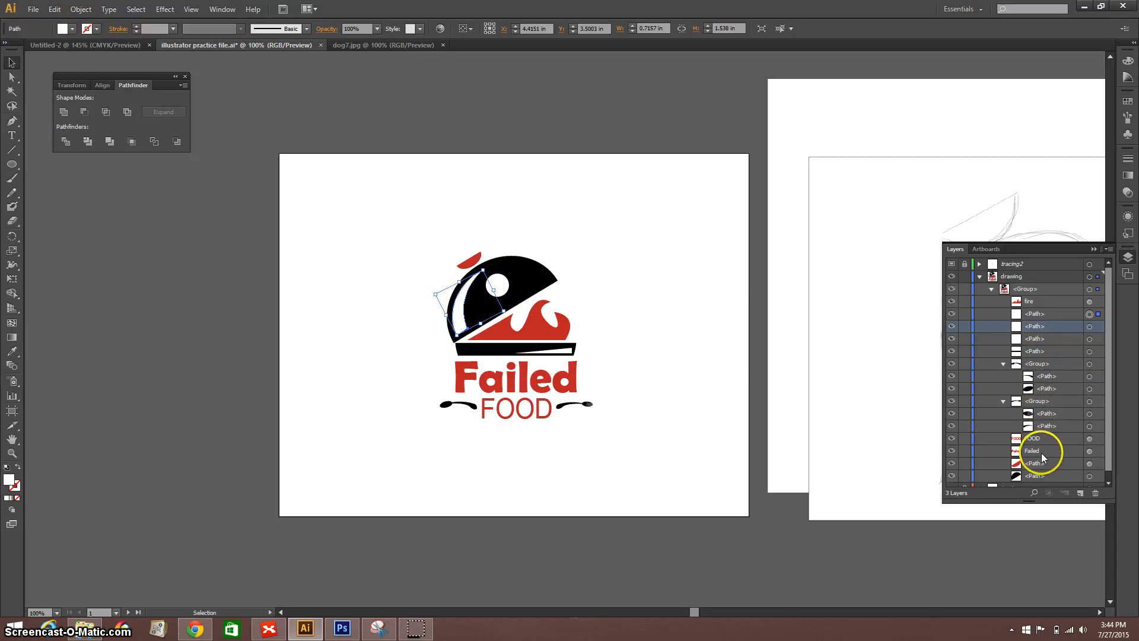
pyautogui.doubleClick(1036, 475)
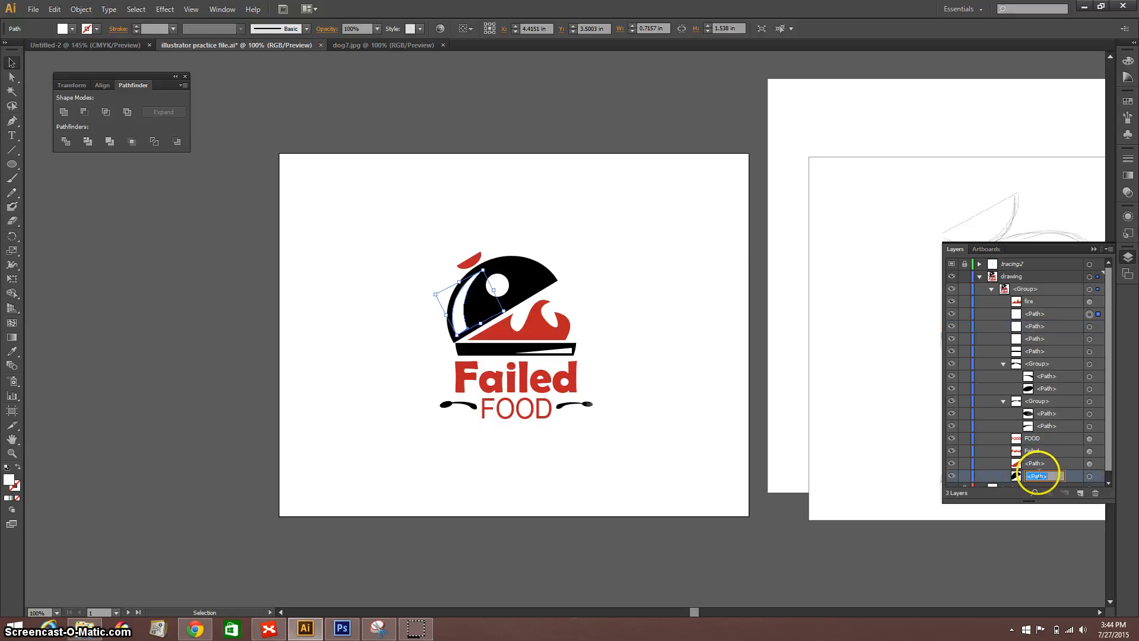
pyautogui.write('grill lid')
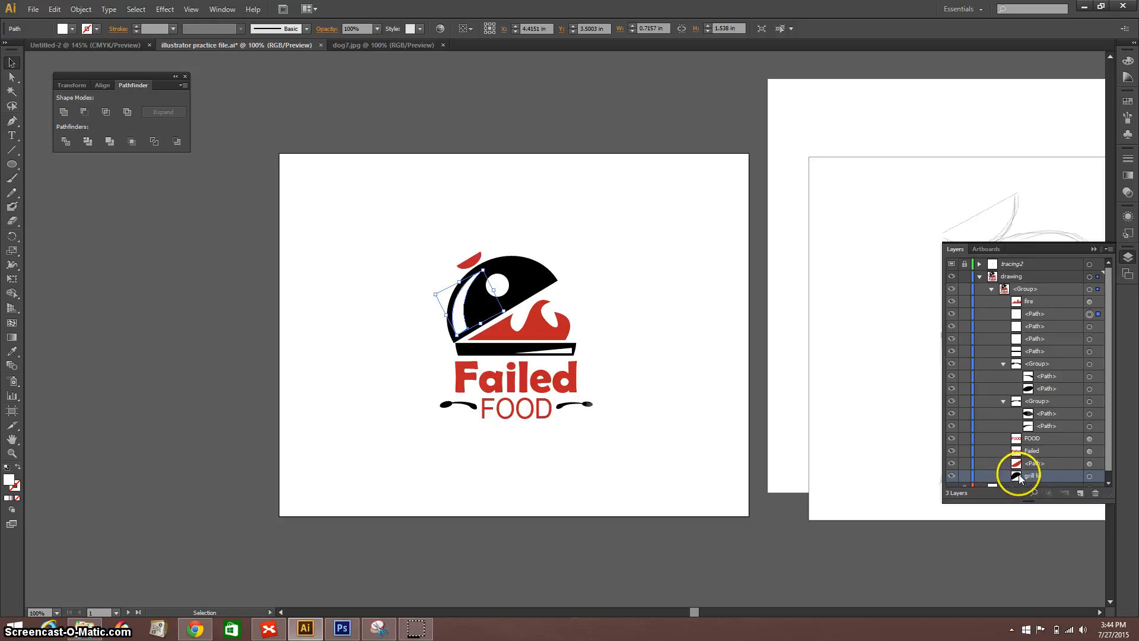
# - Move the grill lid path to the front of the logo group and return it to the back
pyautogui.moveTo(1016, 309); pyautogui.dragTo(1014, 296)
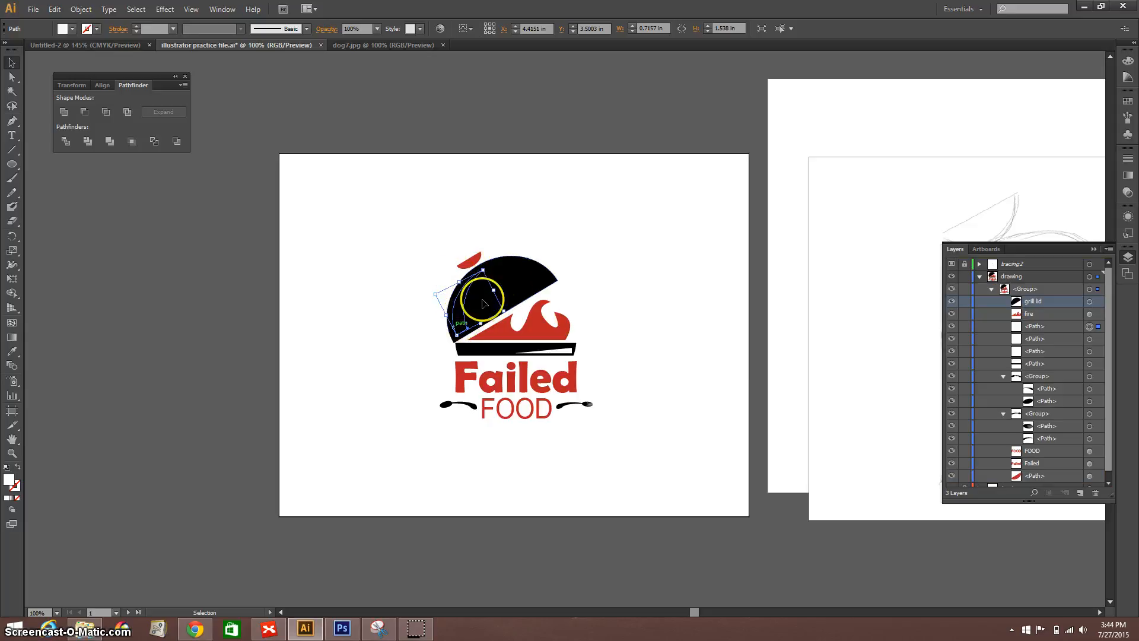
pyautogui.click(602, 279)
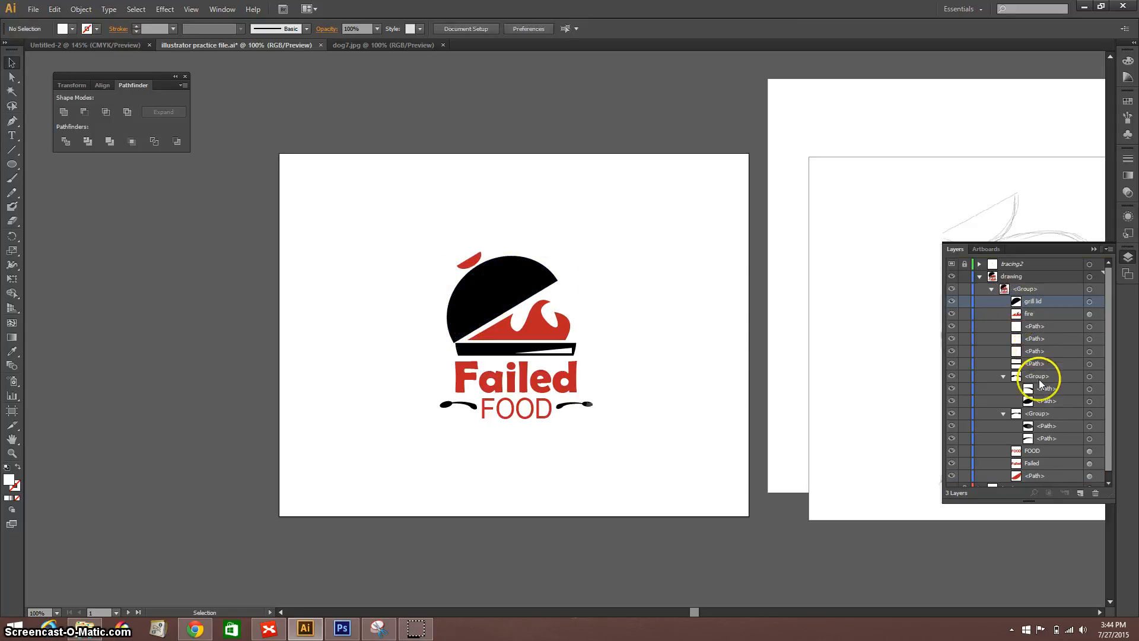
pyautogui.click(1089, 339)
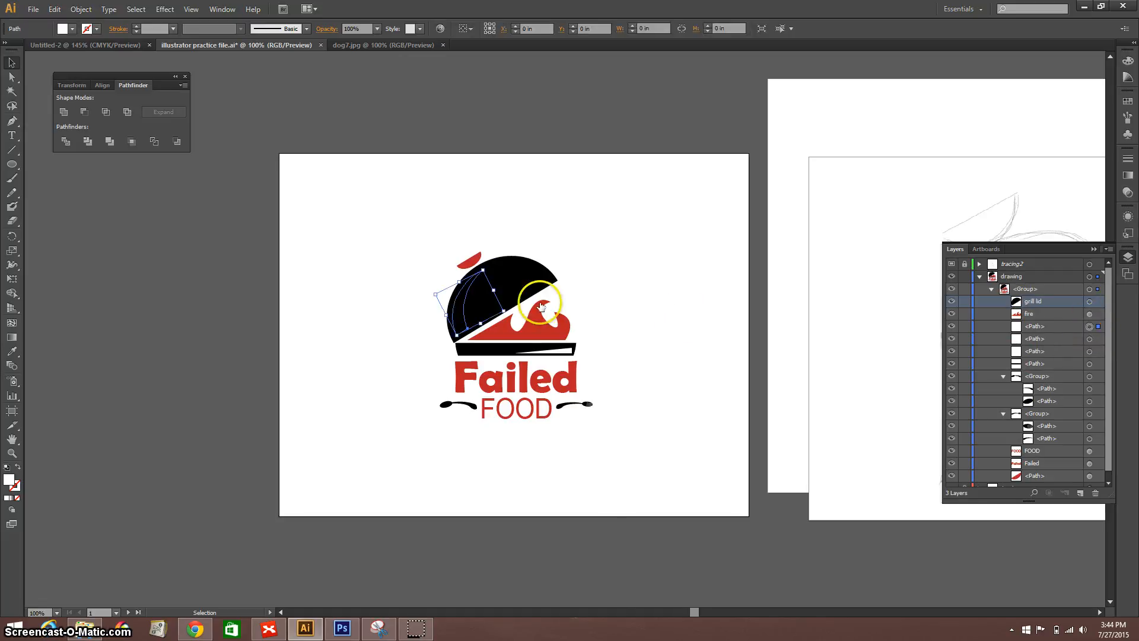
pyautogui.moveTo(1039, 308)
pyautogui.mouseDown()
pyautogui.moveTo(1016, 297)
pyautogui.moveTo(1021, 476)
pyautogui.mouseUp()
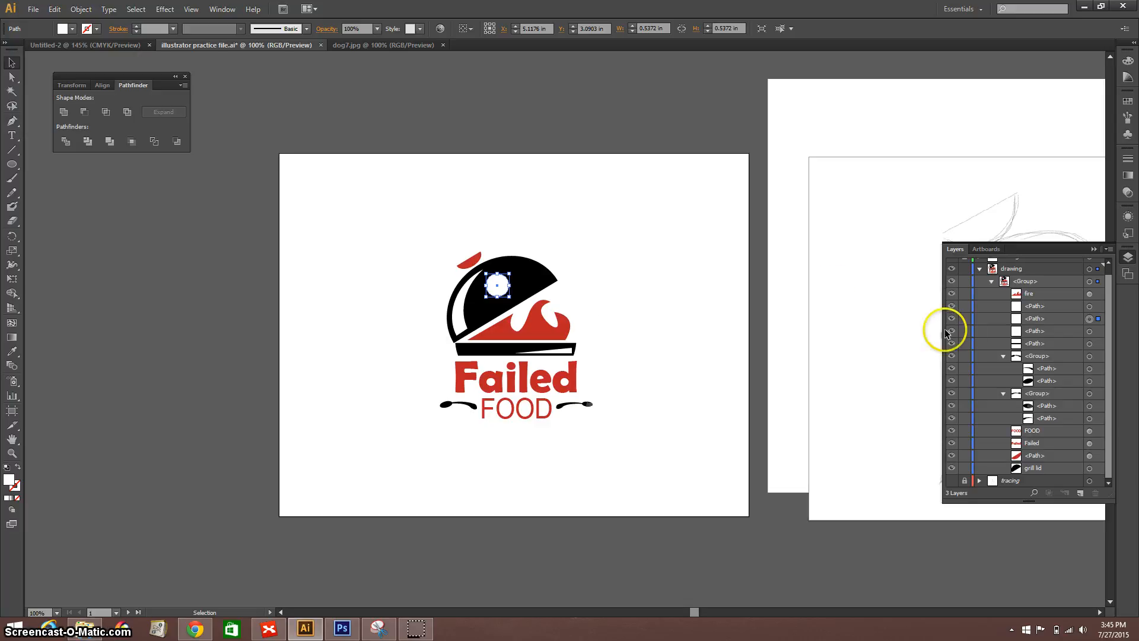
# - Collapse the two nested utensil groups, and fold and reopen the drawing layer
pyautogui.click(1003, 355)
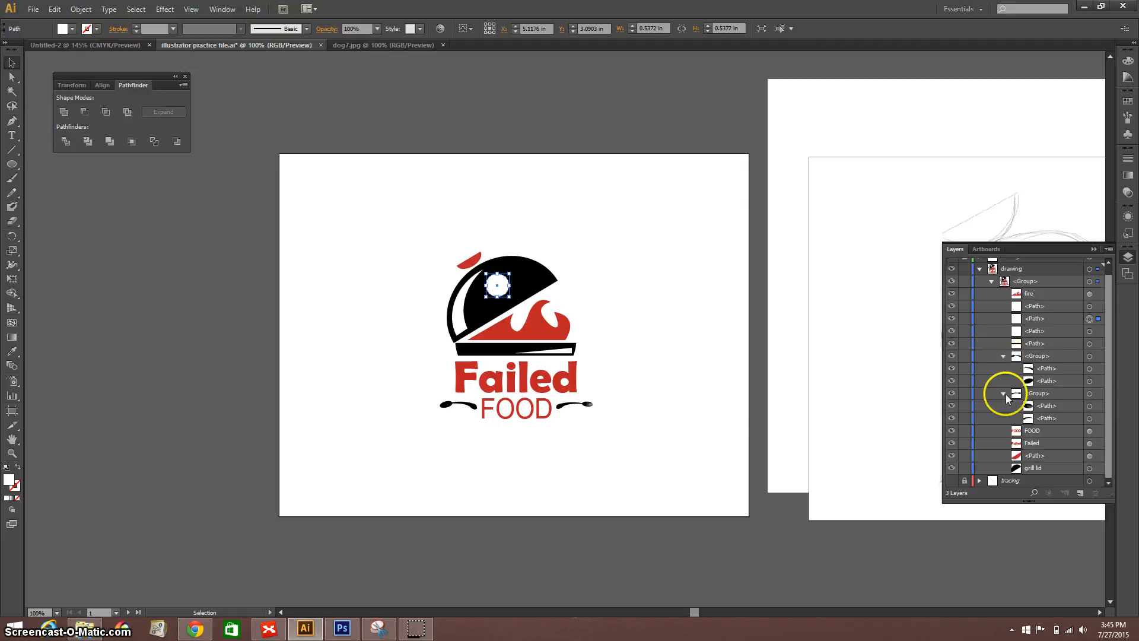
pyautogui.click(1002, 376)
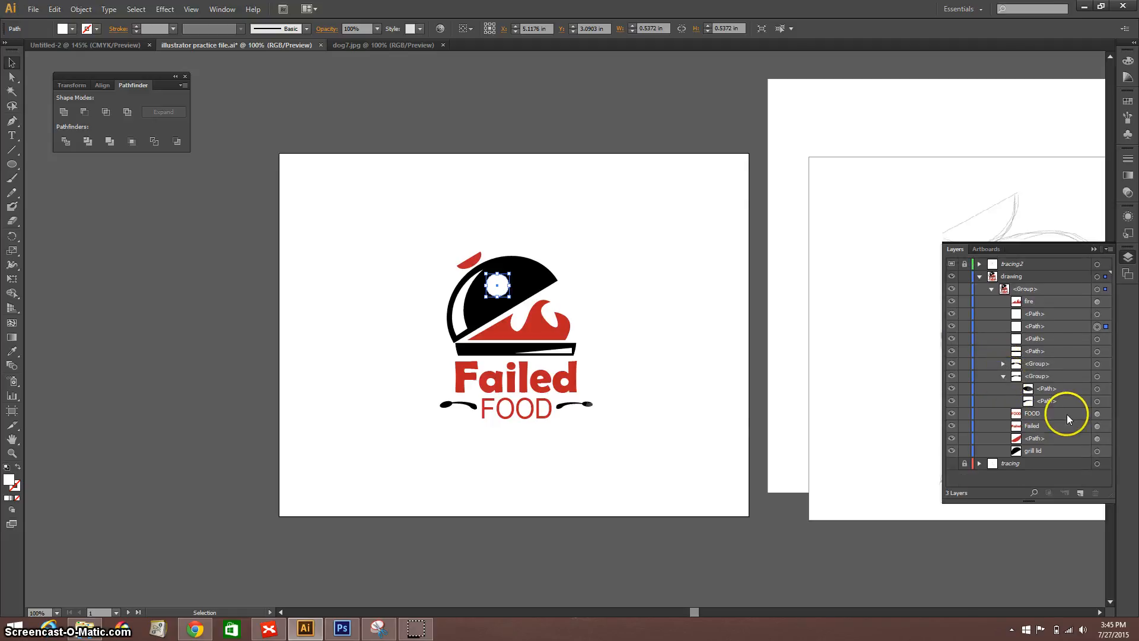
pyautogui.click(991, 288)
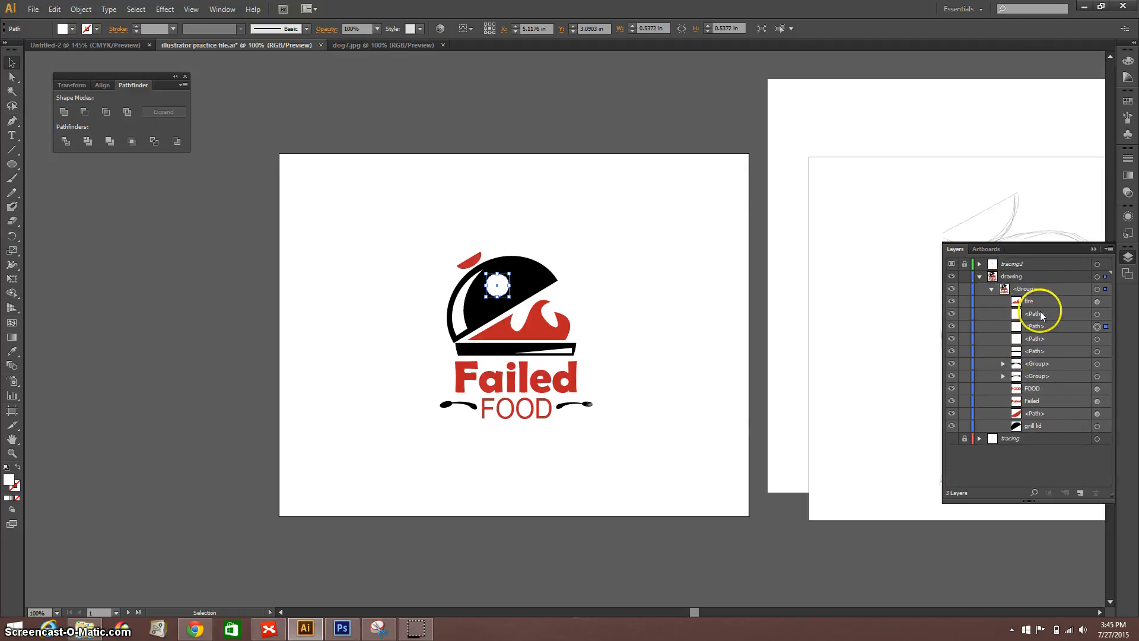
pyautogui.click(991, 289)
pyautogui.click(979, 276)
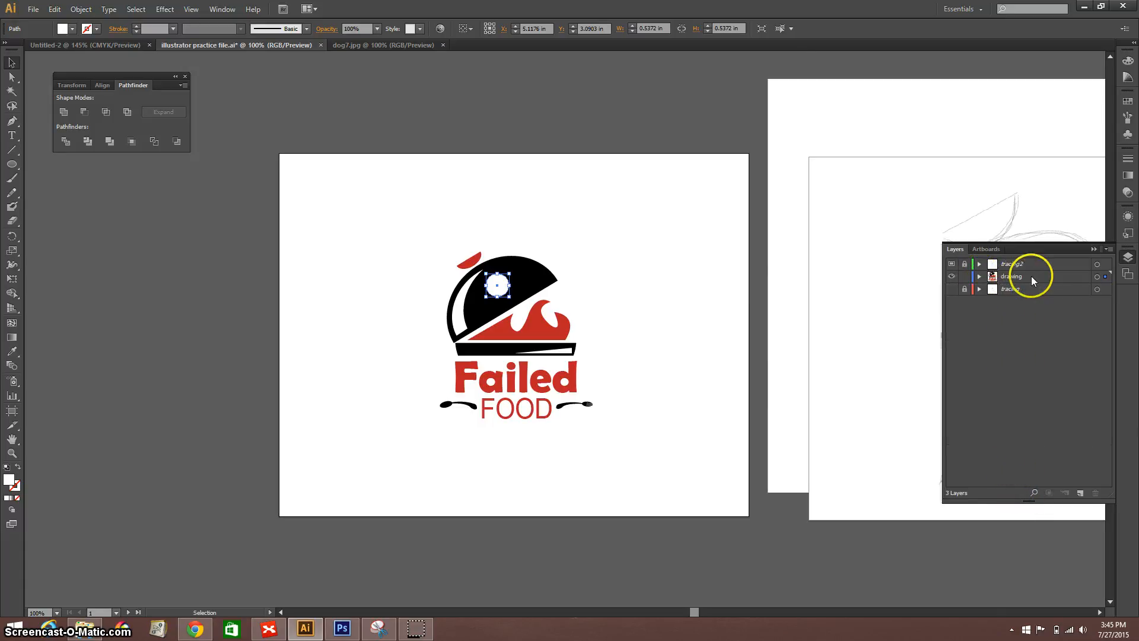
pyautogui.click(991, 280)
pyautogui.click(979, 276)
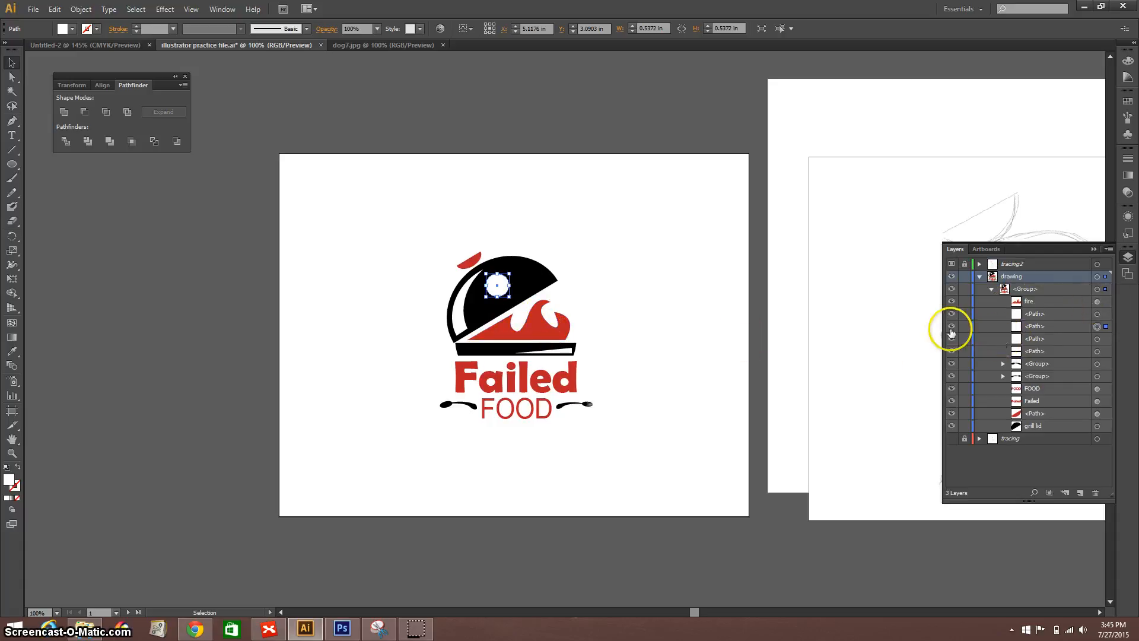
# - Delete the fire path from the logo group and undo the deletion
pyautogui.click(1041, 301)
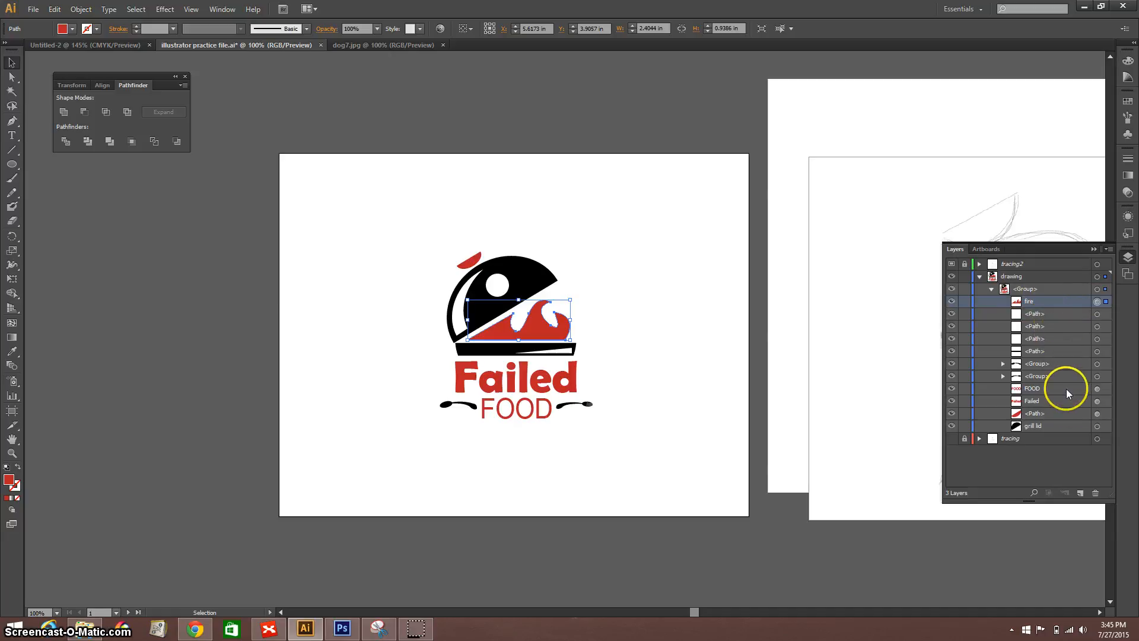
pyautogui.click(1095, 493)
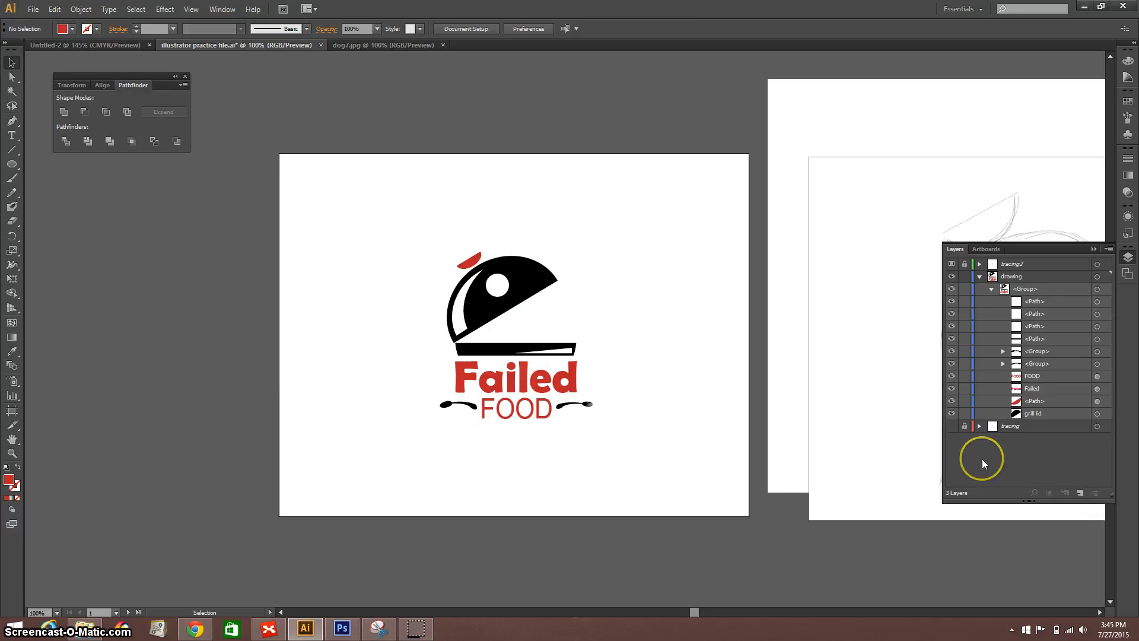
pyautogui.hotkey('ctrl', 'z')
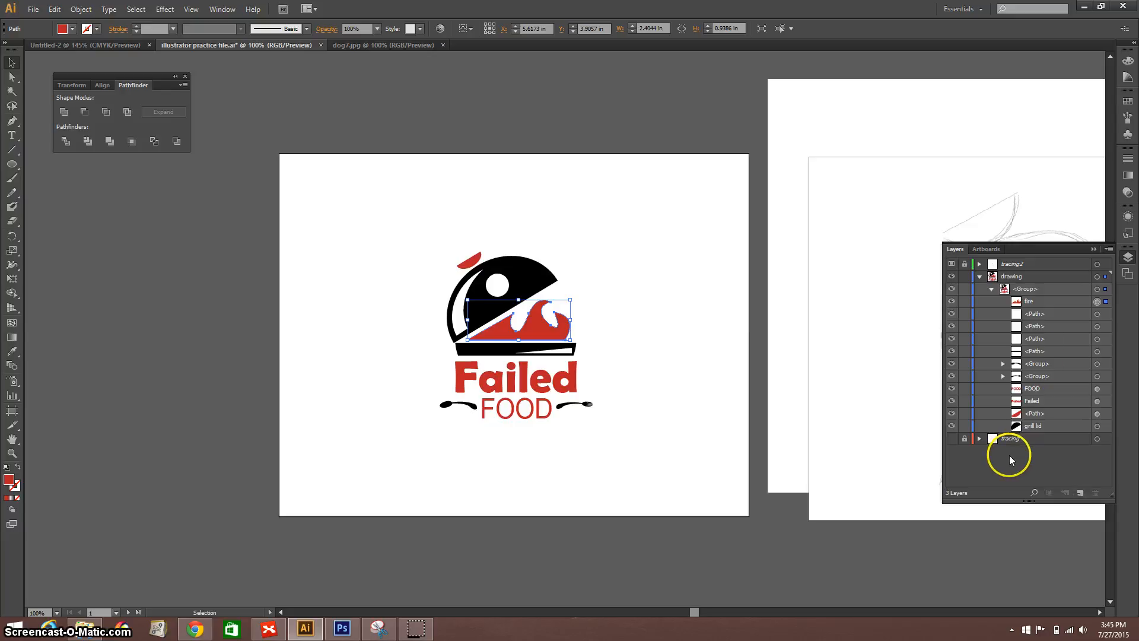
# - Create a new layer above the tracing2 layer
pyautogui.click(1016, 261)
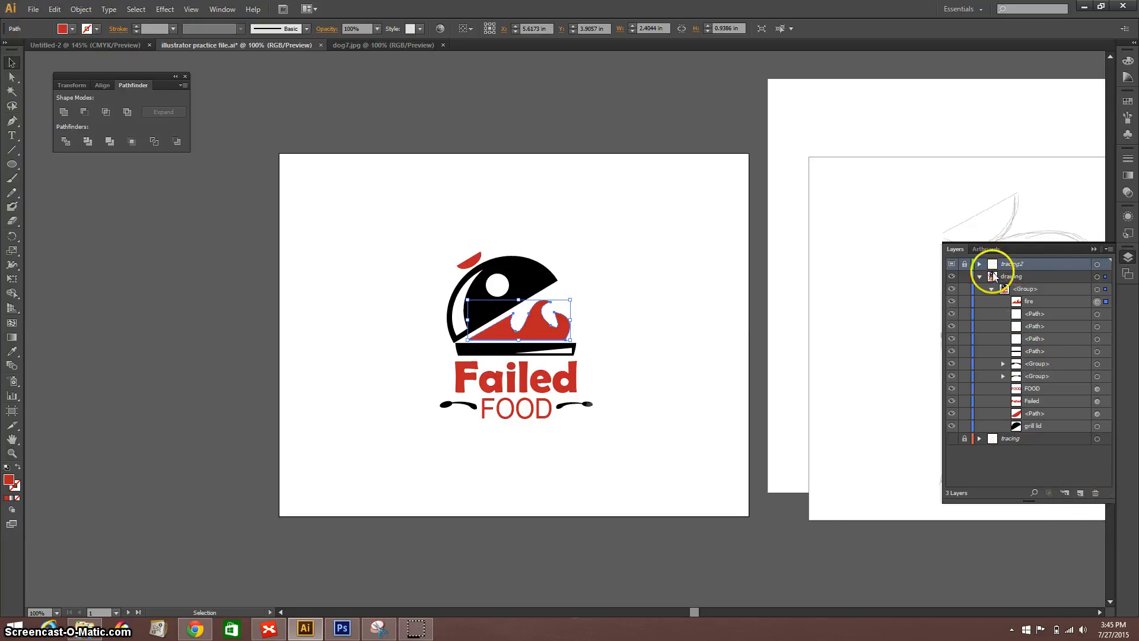
pyautogui.click(1078, 493)
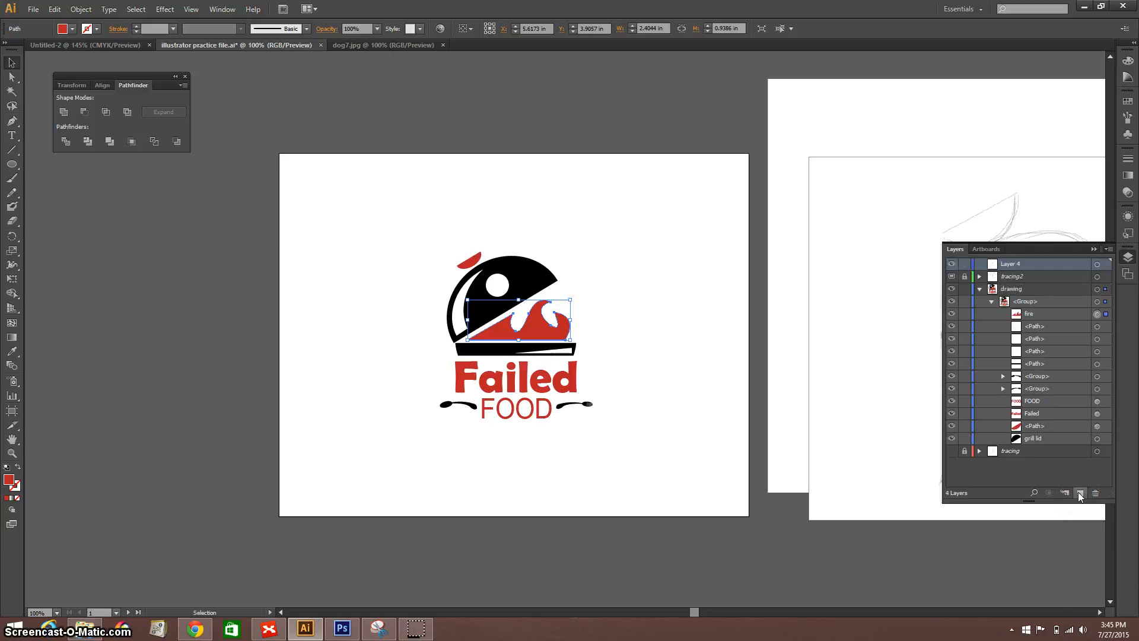
# - Open the new layer's name for editing, and review its settings in Layer Options without changing them
pyautogui.doubleClick(1009, 264)
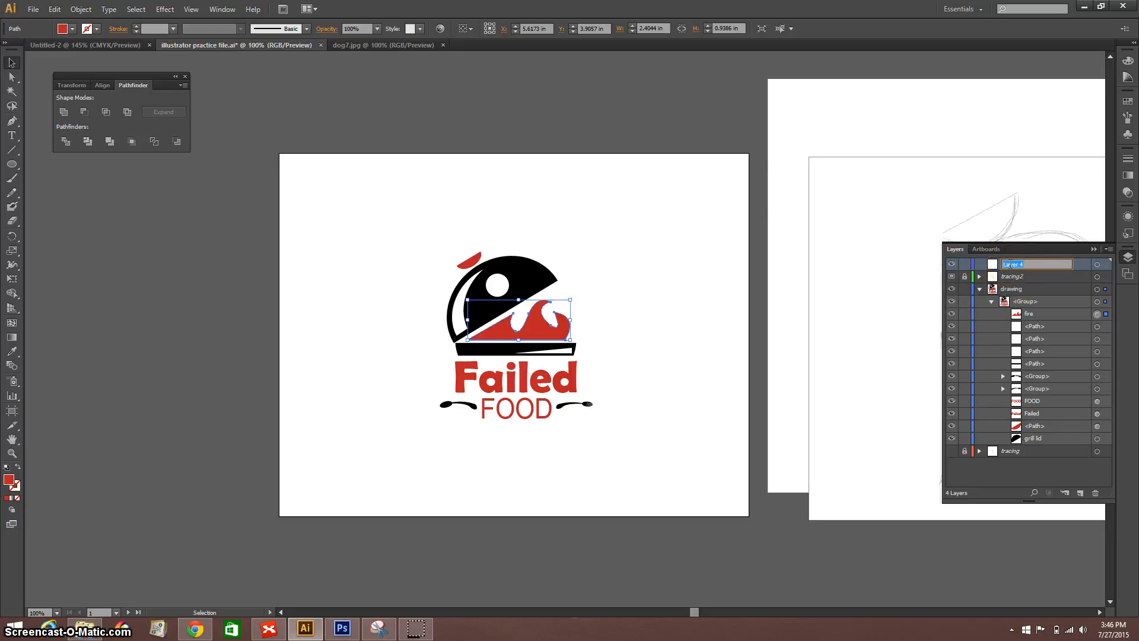
pyautogui.press('Return')
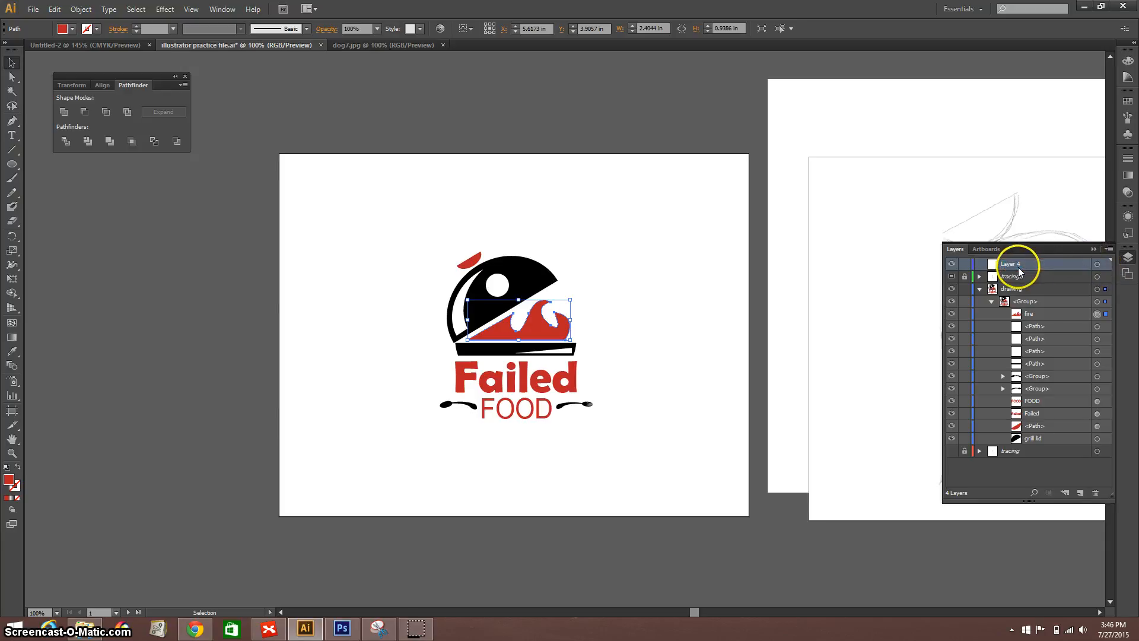
pyautogui.doubleClick(1049, 263)
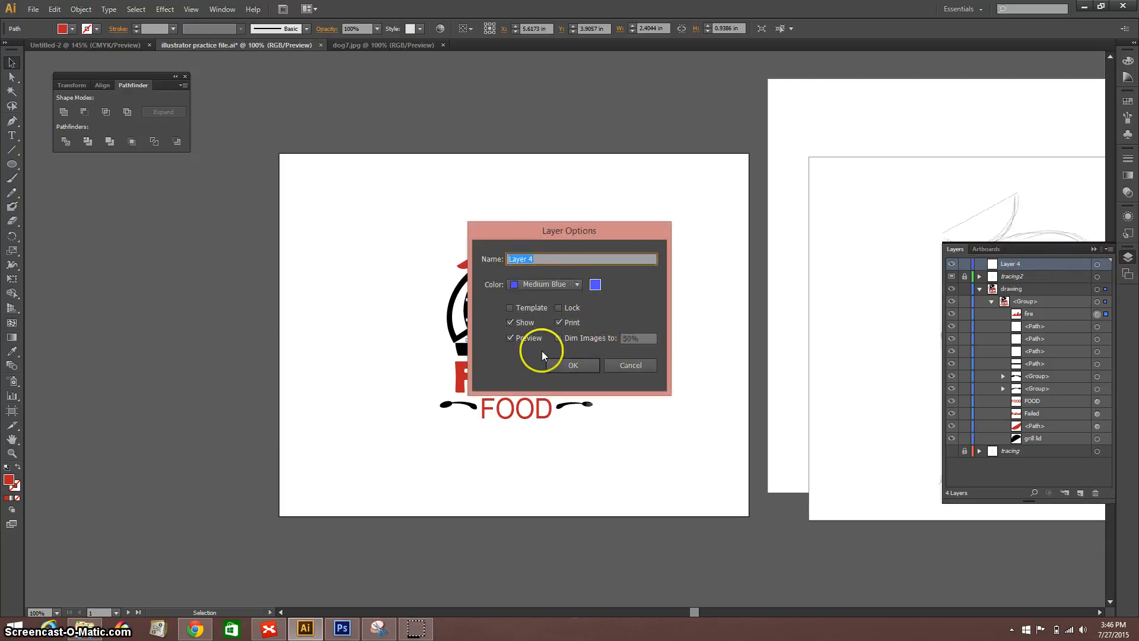
pyautogui.click(585, 365)
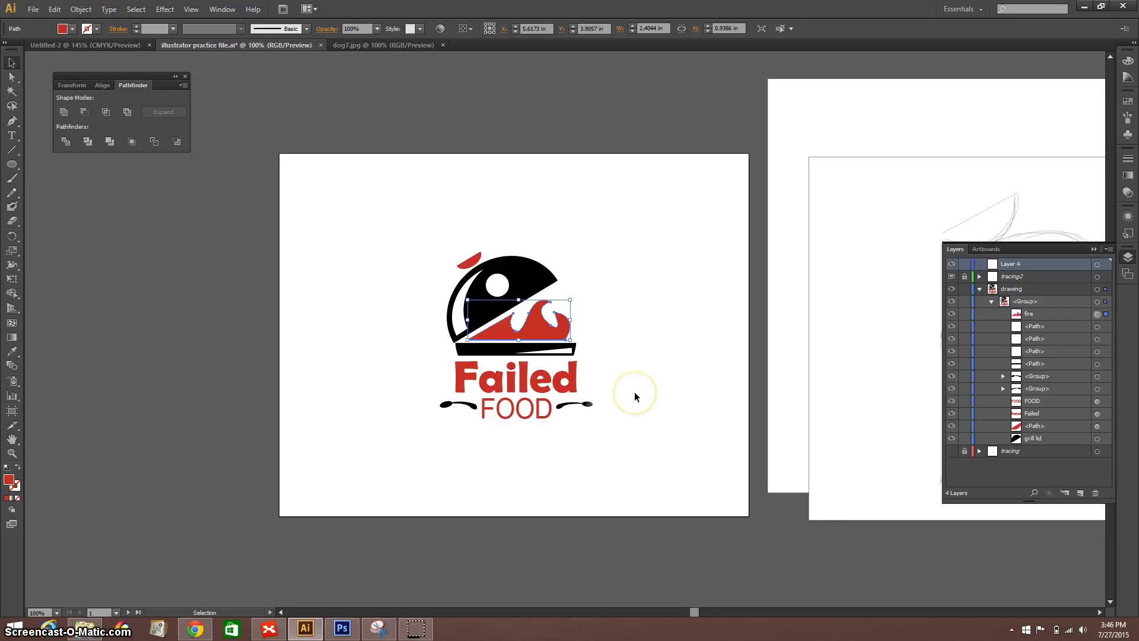
pyautogui.click(423, 631)
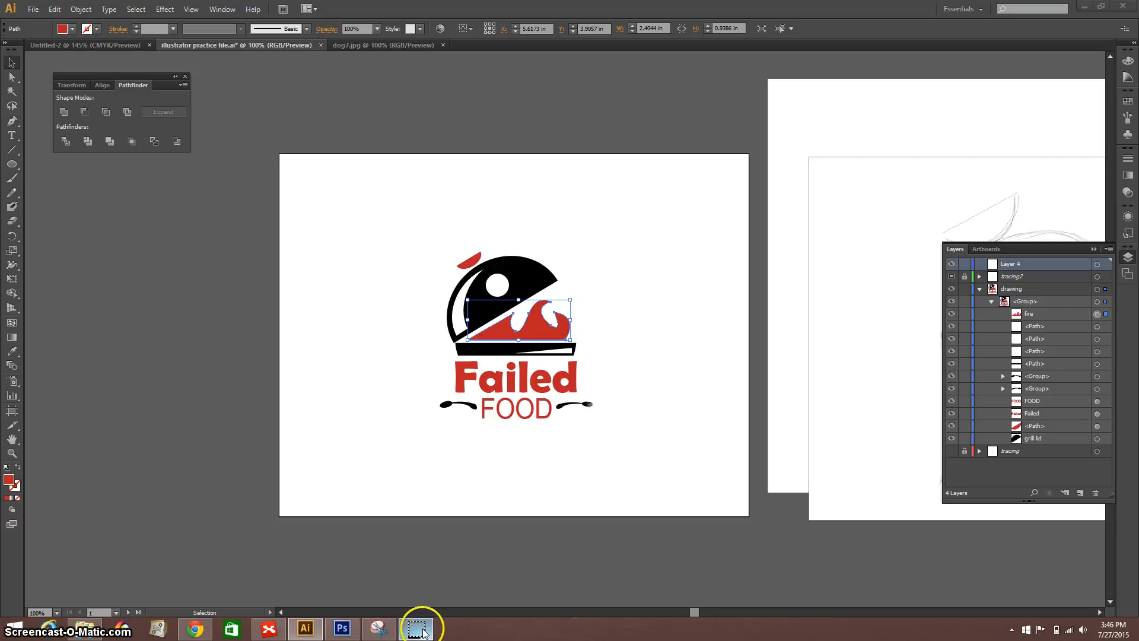